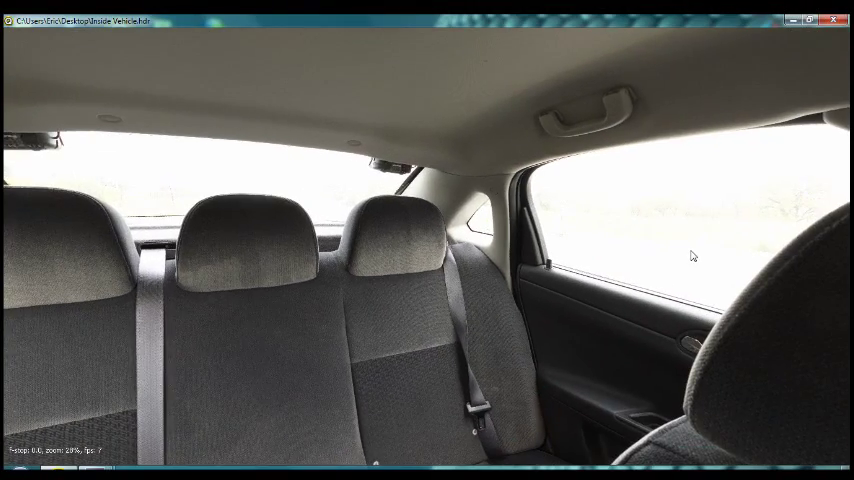
- Turn the view past the front headrest and steering wheel to centre the dashboard and radio
drag(688, 255, 541, 258)
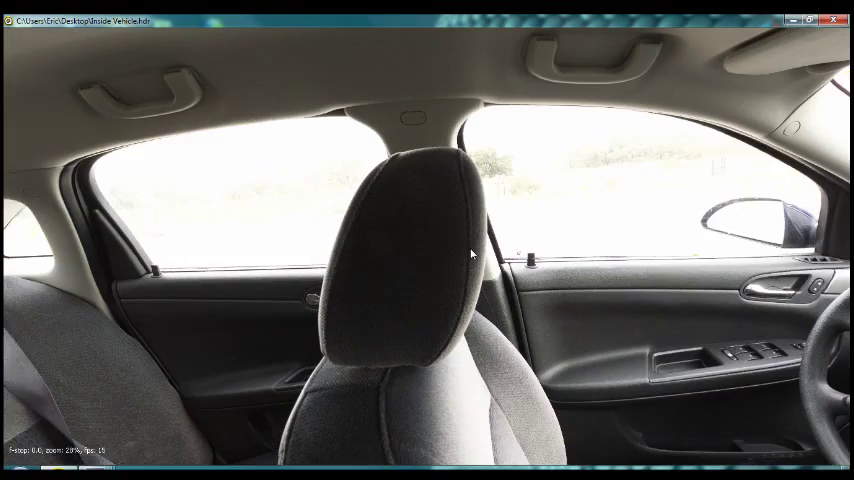
drag(692, 242, 618, 252)
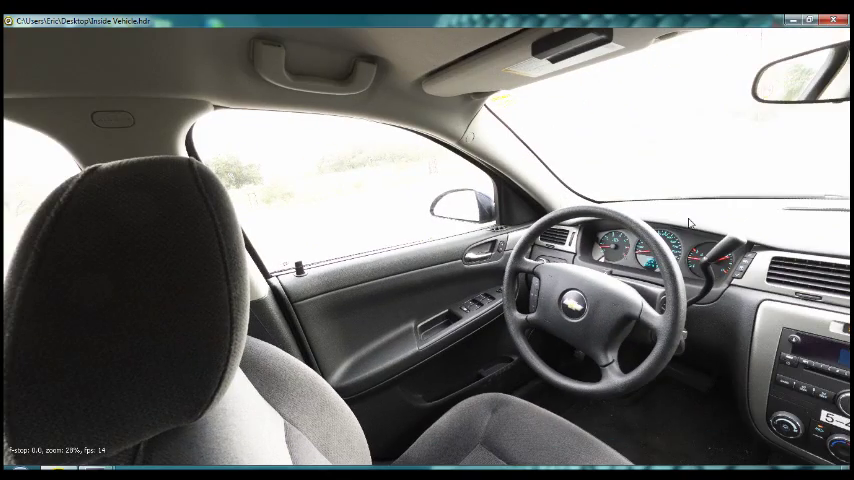
mouse_move(692, 222)
mouse_down()
mouse_move(549, 262)
mouse_move(420, 260)
mouse_up()
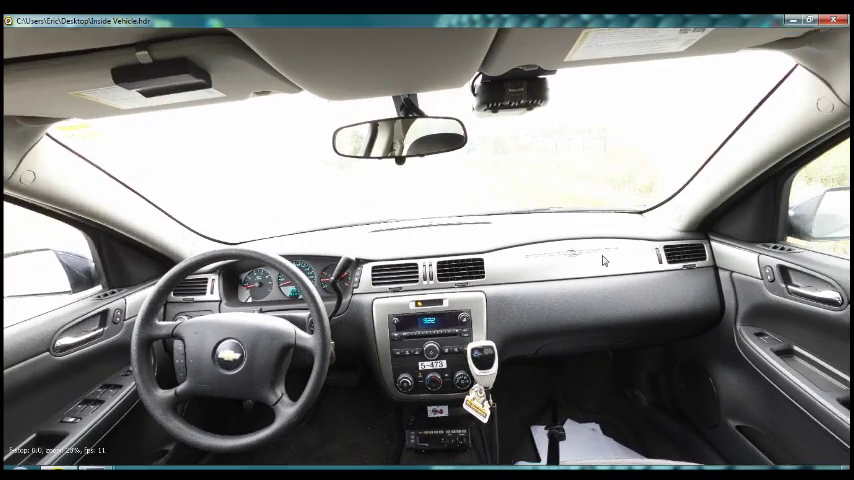
- Pan past the passenger door to the rear bench, then tilt down and face the dashboard
drag(650, 250, 499, 255)
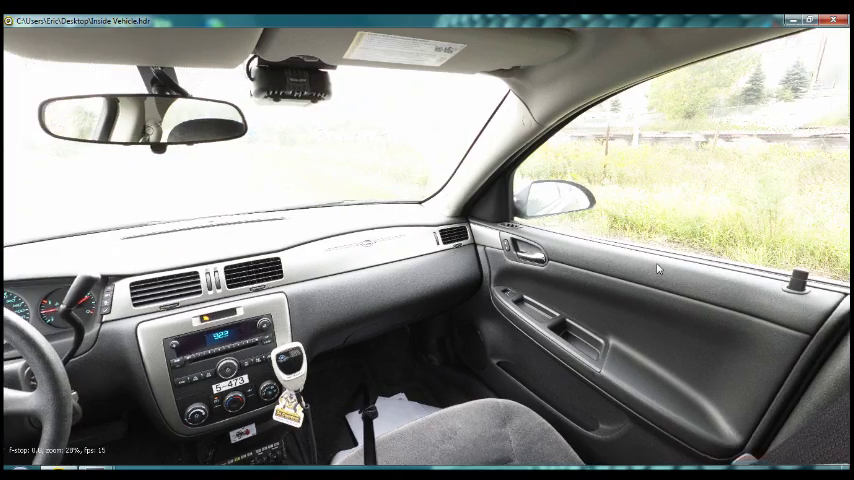
drag(430, 148, 300, 150)
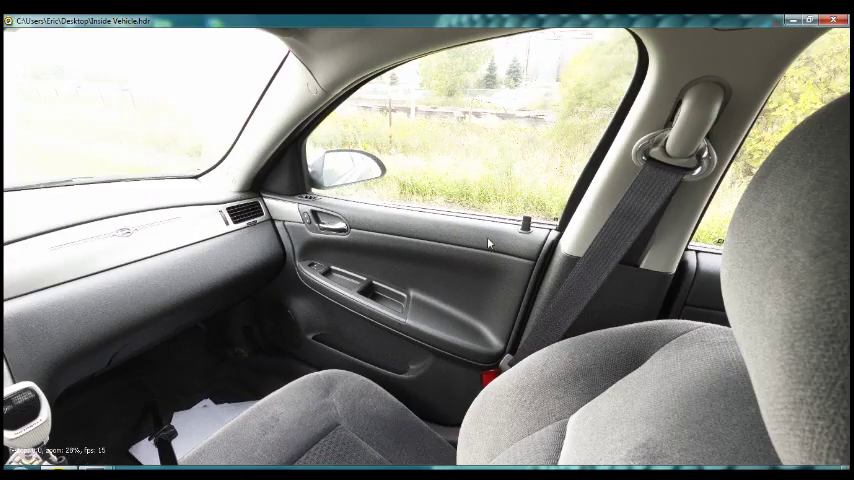
mouse_move(738, 241)
mouse_down()
mouse_move(683, 262)
mouse_move(570, 278)
mouse_up()
drag(786, 296, 604, 276)
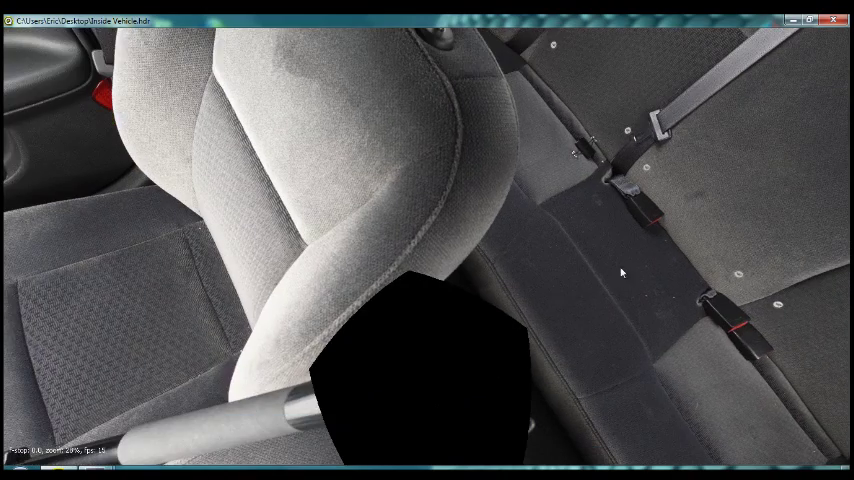
mouse_move(695, 235)
mouse_down()
mouse_move(707, 297)
mouse_move(564, 320)
mouse_move(390, 295)
mouse_up()
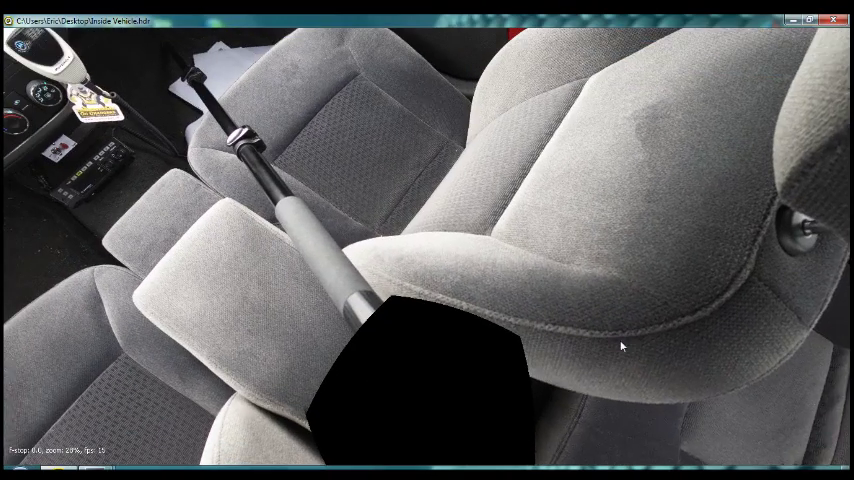
mouse_move(324, 253)
mouse_down()
mouse_move(430, 300)
mouse_move(413, 257)
mouse_up()
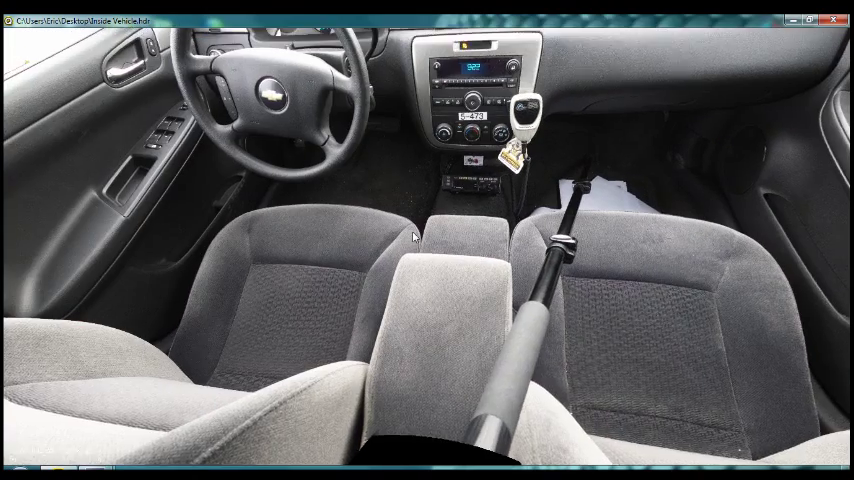
scroll(413, 257, up, 3)
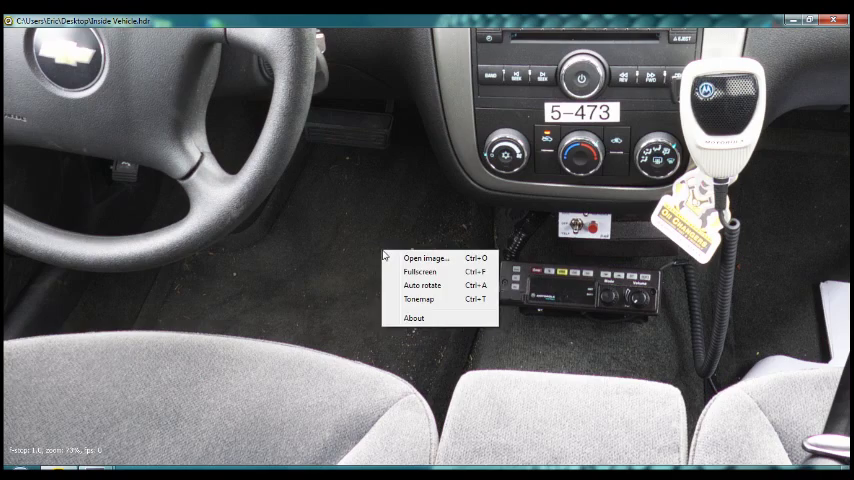
- Dismiss the open context menu over the panorama
click(436, 230)
scroll(436, 230, down, 2)
scroll(400, 220, down, 2)
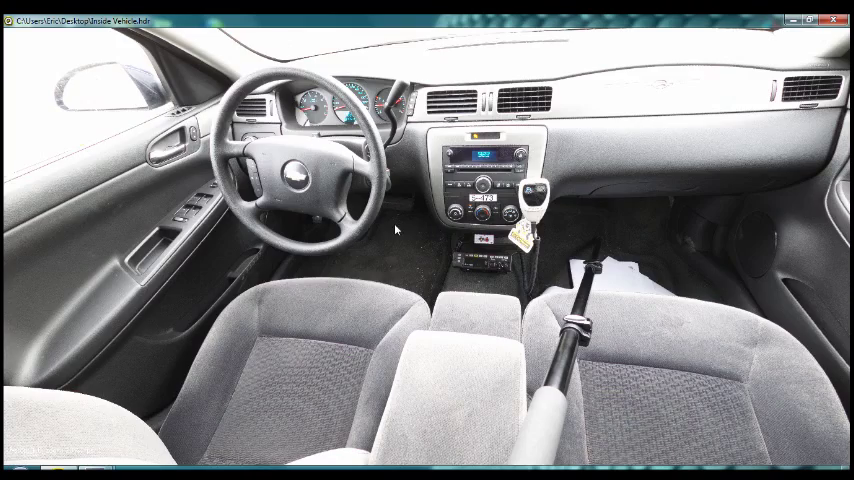